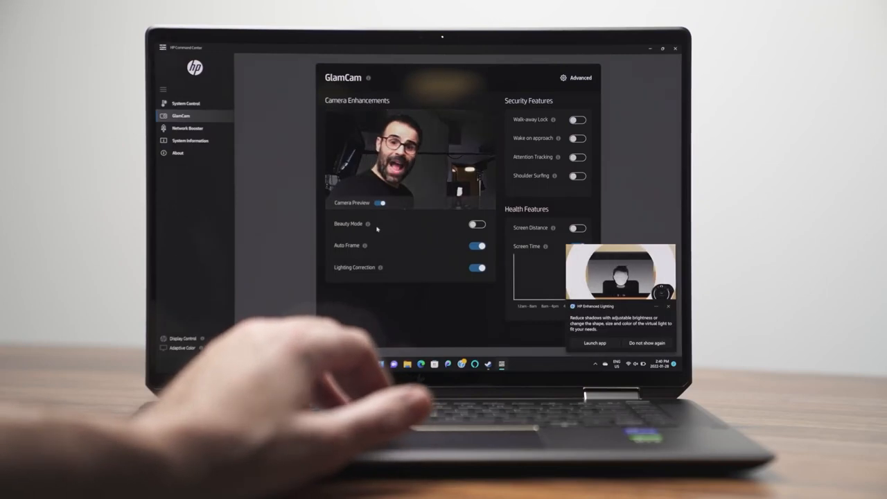
Enable Beauty Mode for the webcam and slide its strength to the maximum.
{"action": "left_click", "coordinate": [477, 226]}
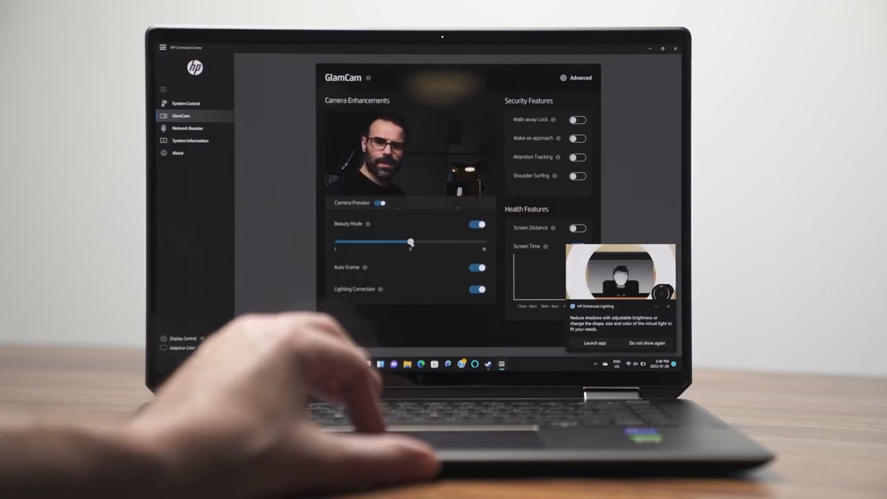
{"action": "left_click_drag", "start_coordinate": [410, 243], "coordinate": [485, 242]}
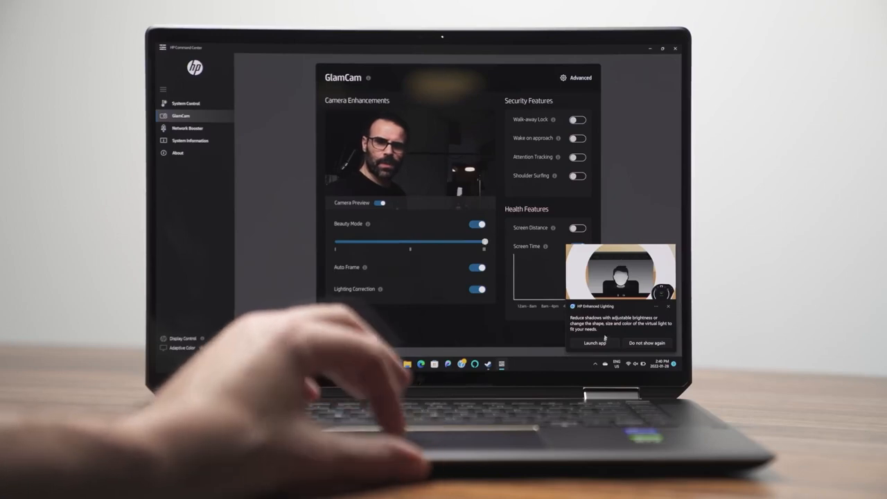